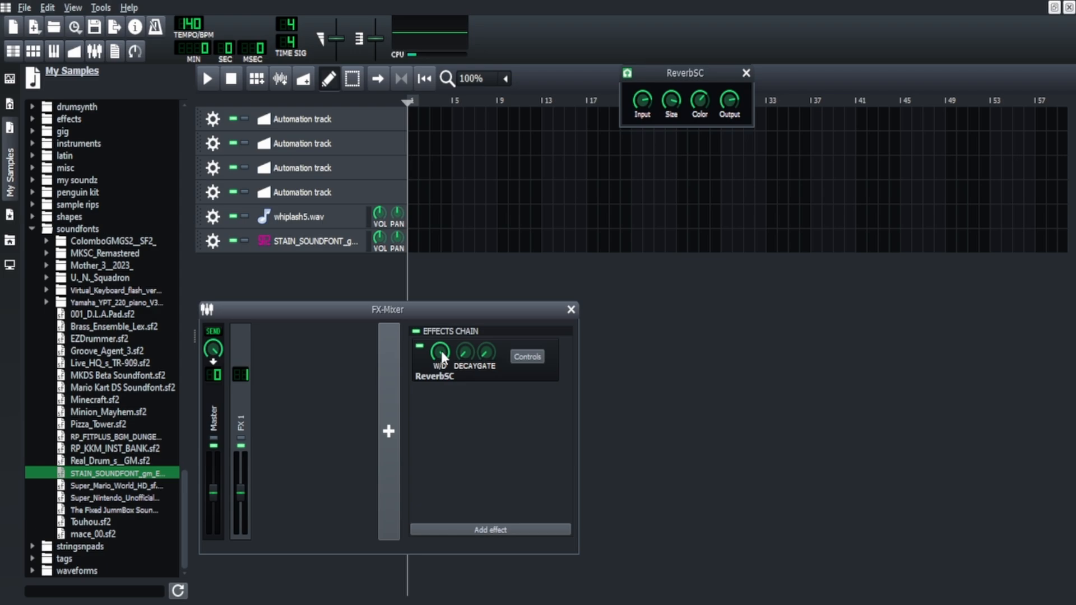
# Create a four-bar melody clip at bar 1 on the lower STAIN_SOUNDFONT track and set the tempo to 152 BPM.
pyautogui.click(314, 241)
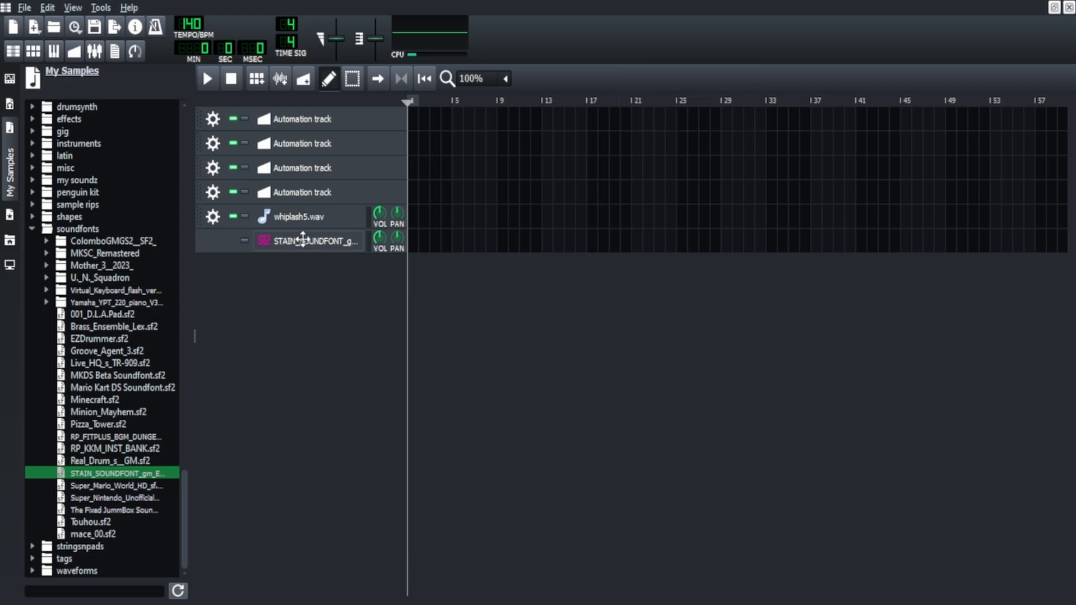
pyautogui.click(521, 356)
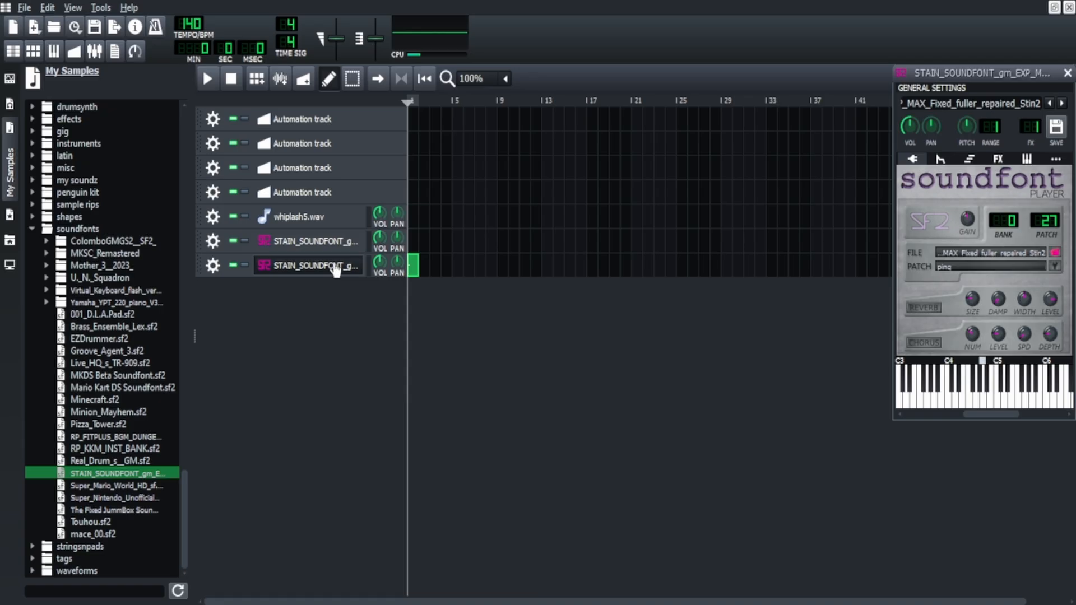
pyautogui.doubleClick(413, 265)
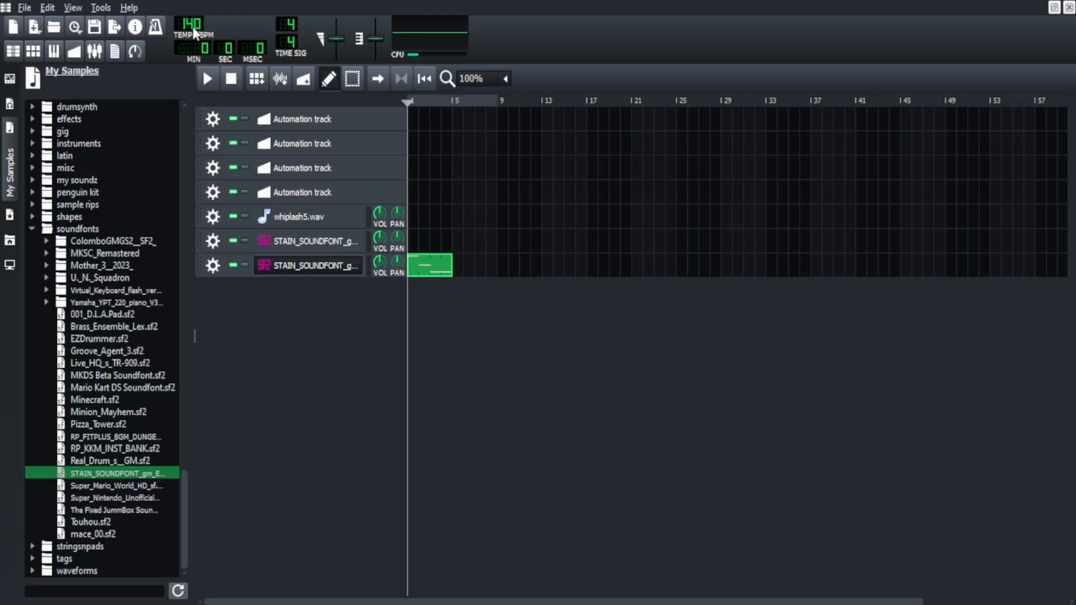
pyautogui.moveTo(195, 34); pyautogui.dragTo(194, 25)
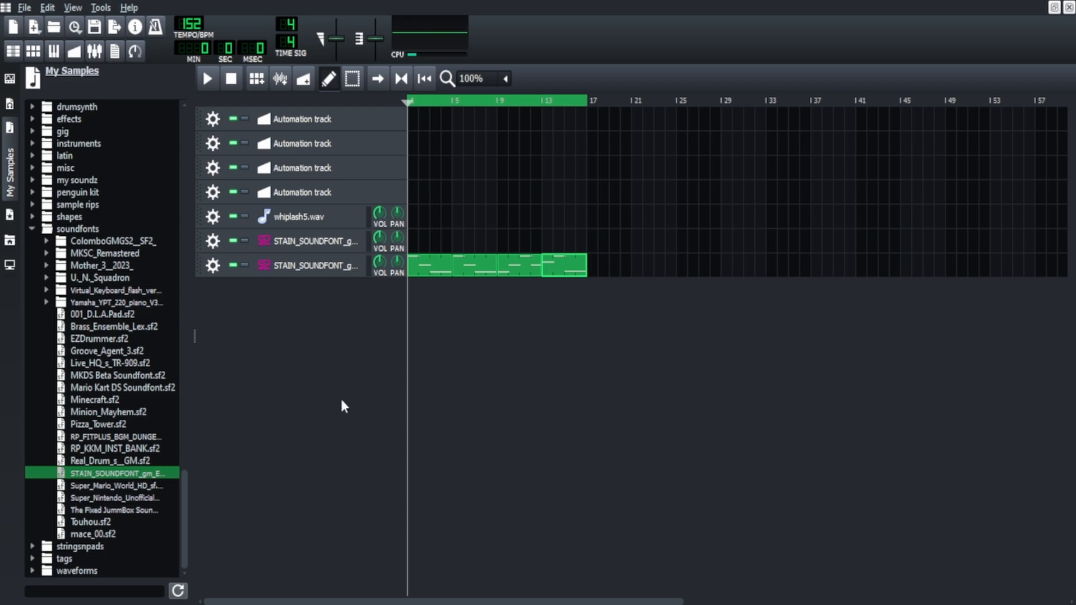
# Play the looped melody and switch the upper STAIN_SOUNDFONT track's instrument to patch 97, soundtrack.
pyautogui.press('space')
pyautogui.click(308, 244)
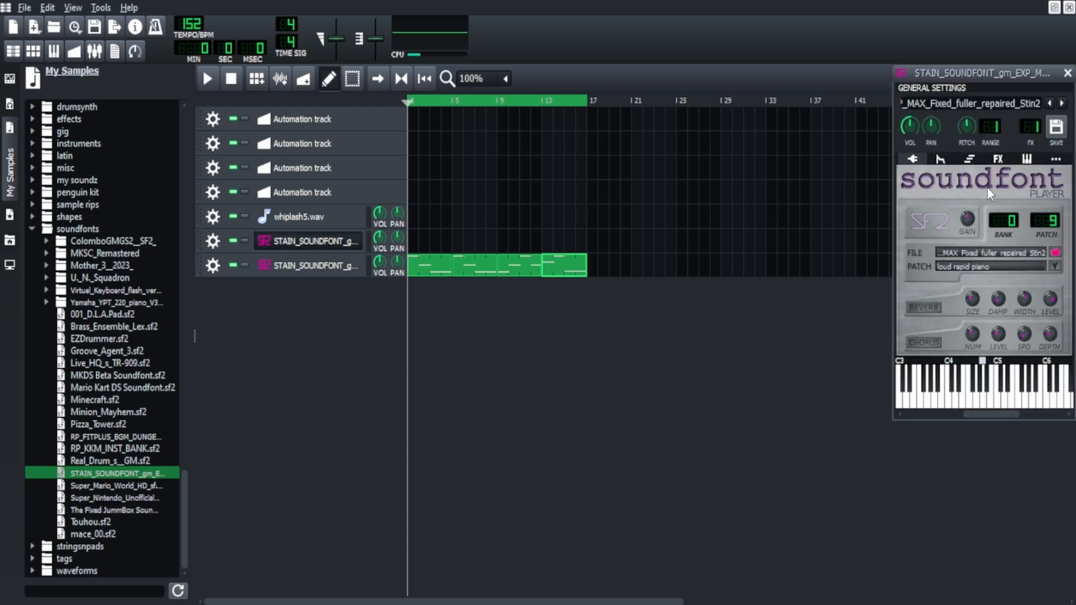
pyautogui.scroll(20, 1043, 221)
pyautogui.scroll(-1, 1046, 225)
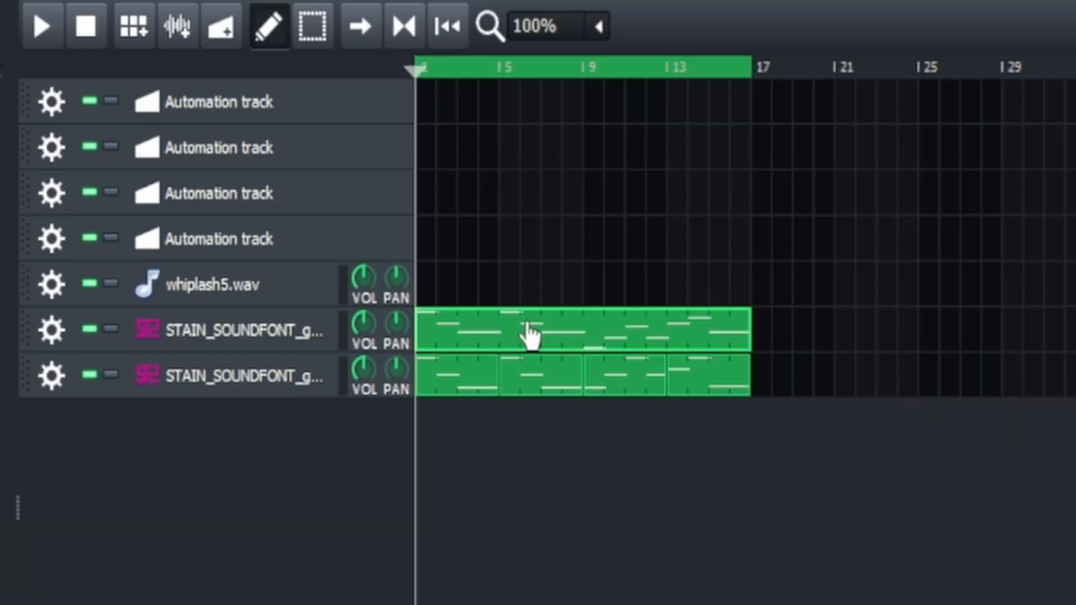
# Audition the lower STAIN_SOUNDFONT track's melody clip in the piano roll.
pyautogui.doubleClick(471, 264)
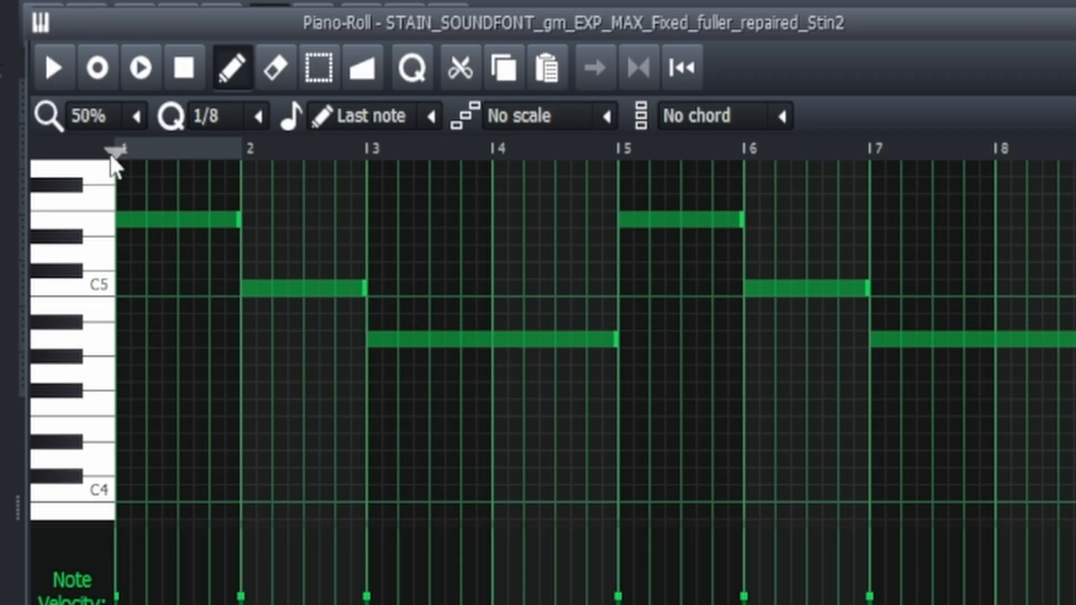
pyautogui.click(63, 87)
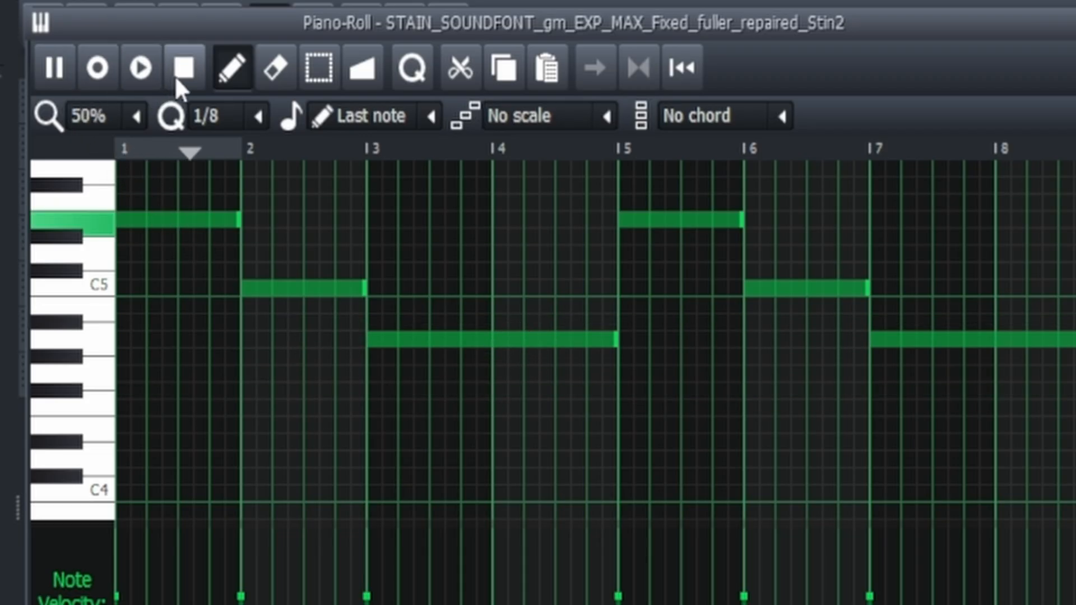
pyautogui.click(183, 75)
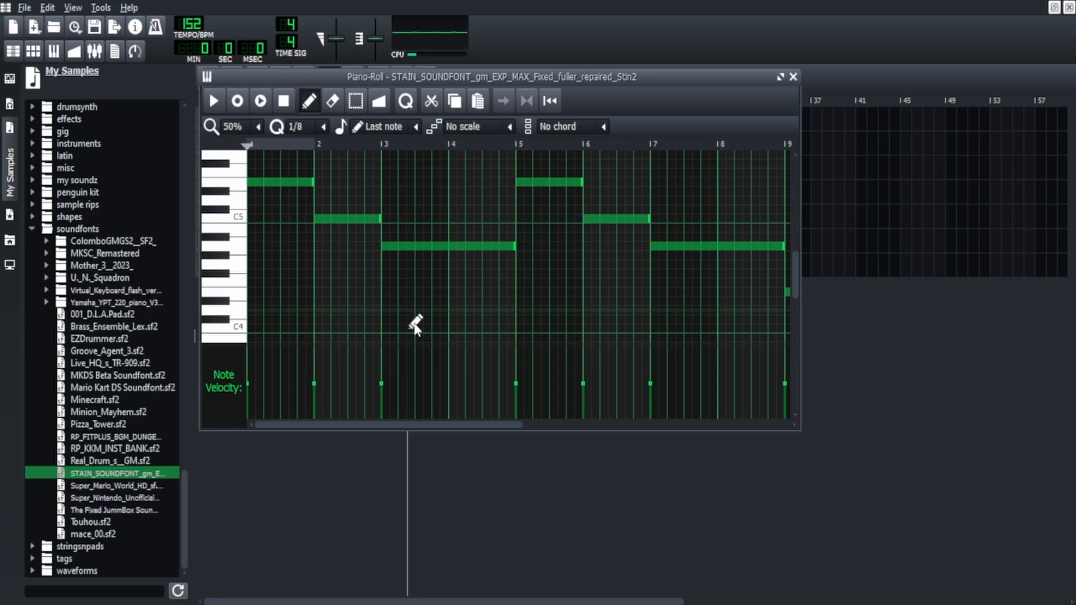
pyautogui.click(482, 514)
# Inspect the upper STAIN_SOUNDFONT track's instrument and effects chain, and play both melody layers together.
pyautogui.click(308, 253)
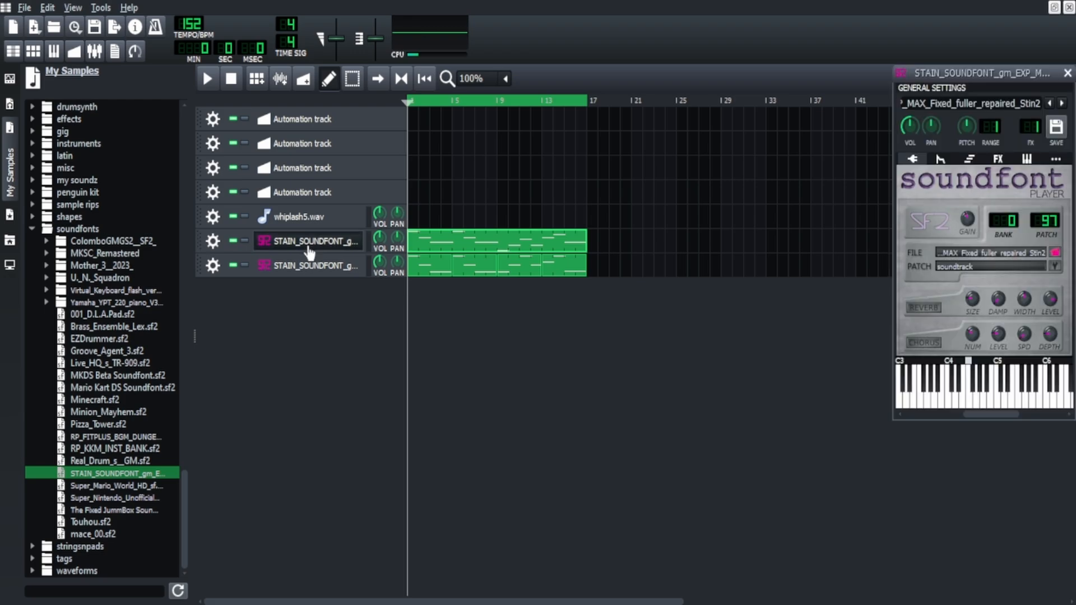
pyautogui.click(998, 160)
pyautogui.click(963, 345)
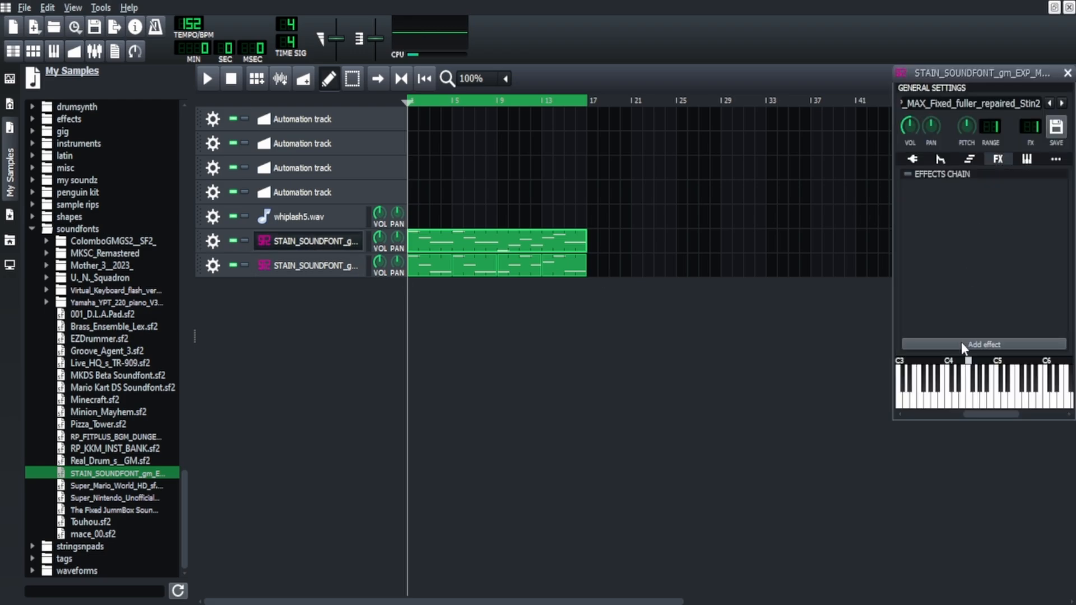
pyautogui.press('space')
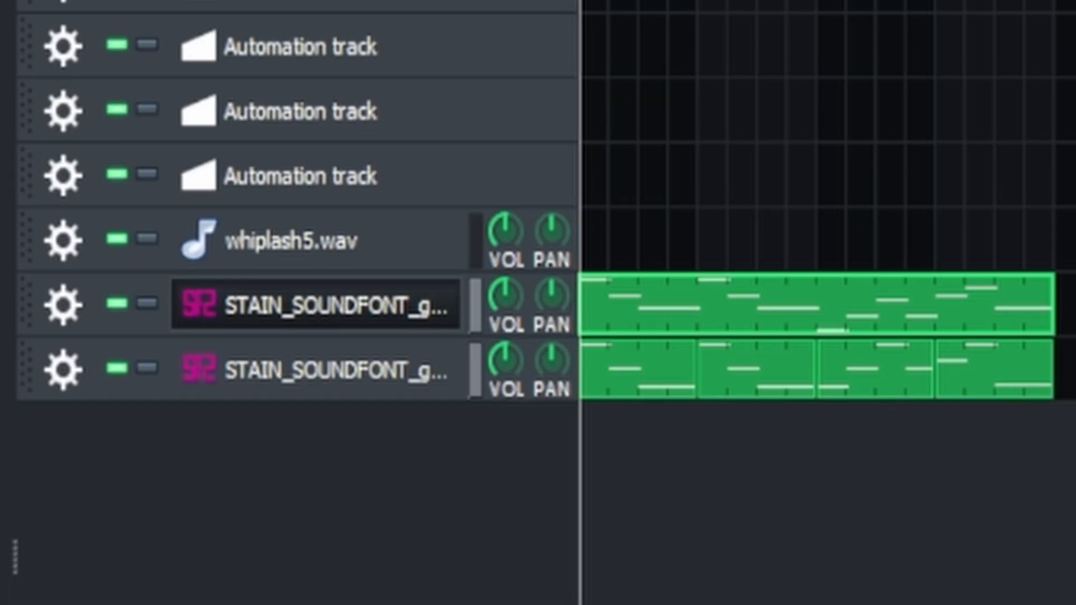
pyautogui.click(348, 240)
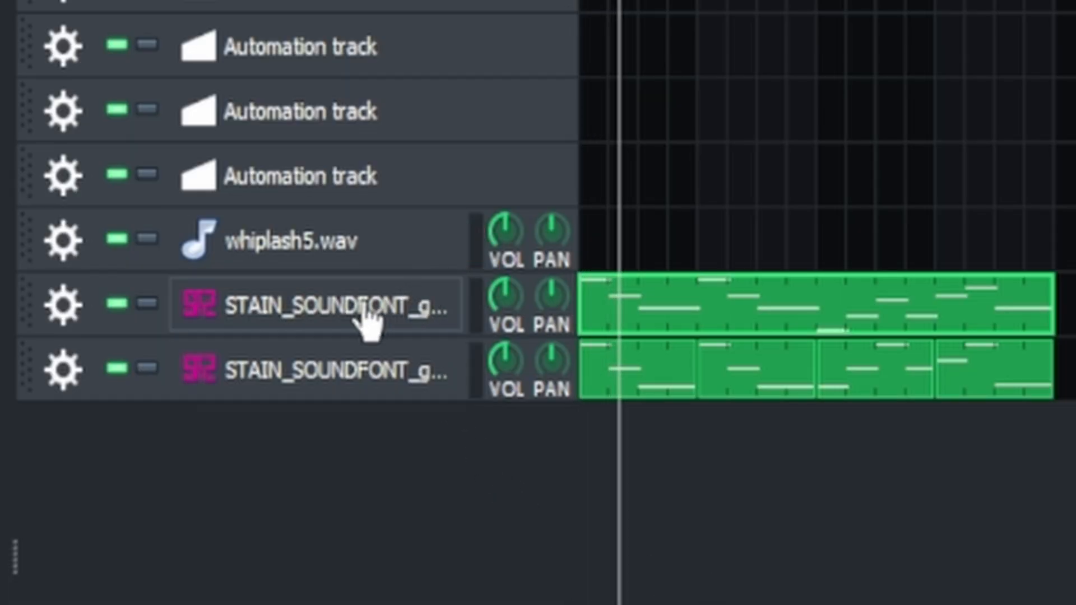
pyautogui.click(284, 308)
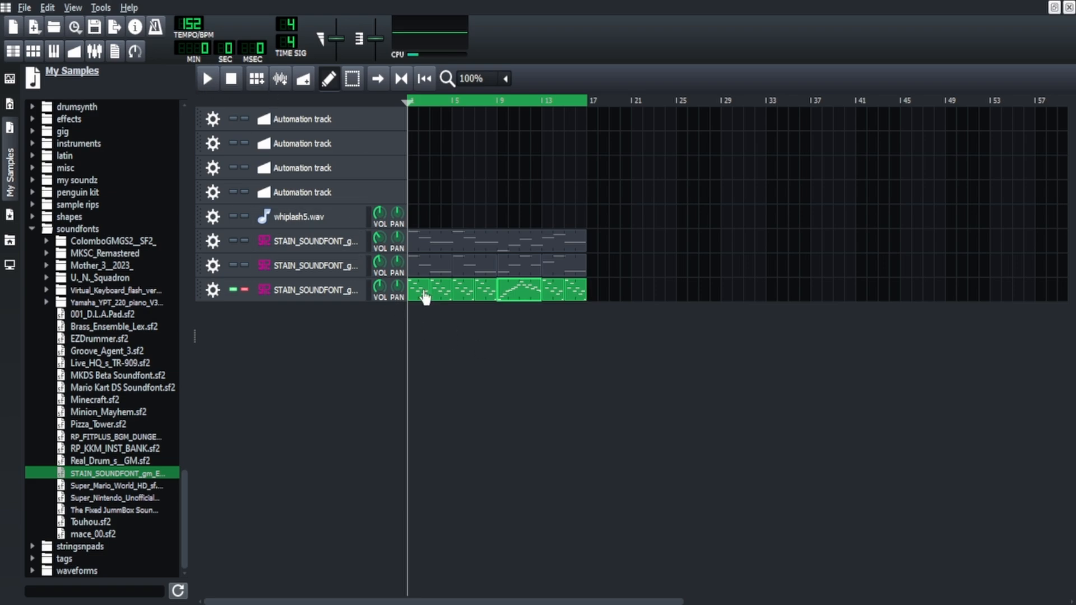
# Audition the soloed third STAIN_SOUNDFONT track, check its effects chain, and turn its solo off.
pyautogui.press('space')
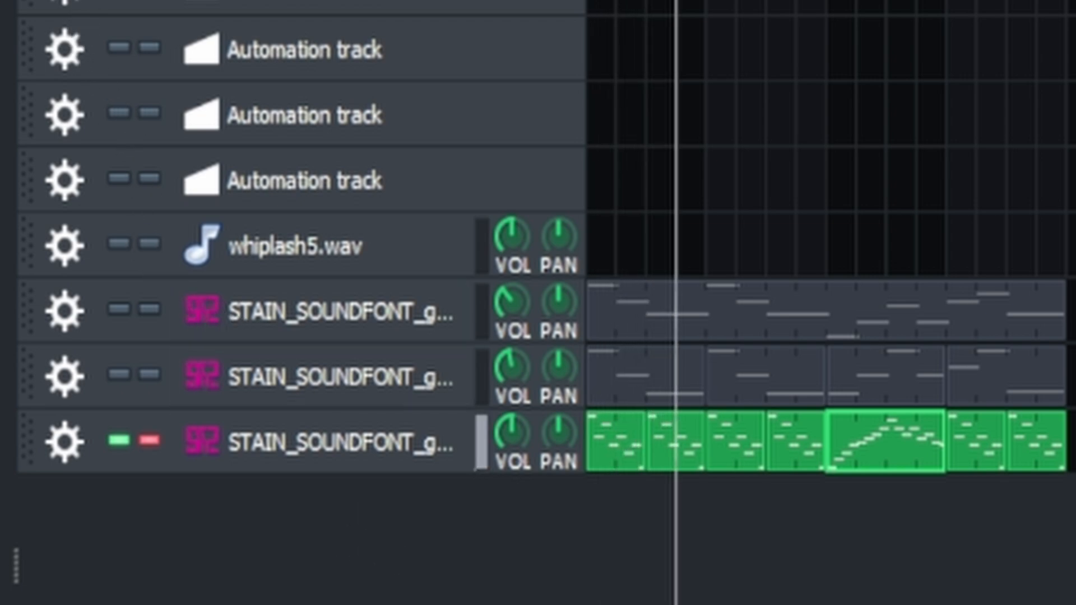
pyautogui.press('space')
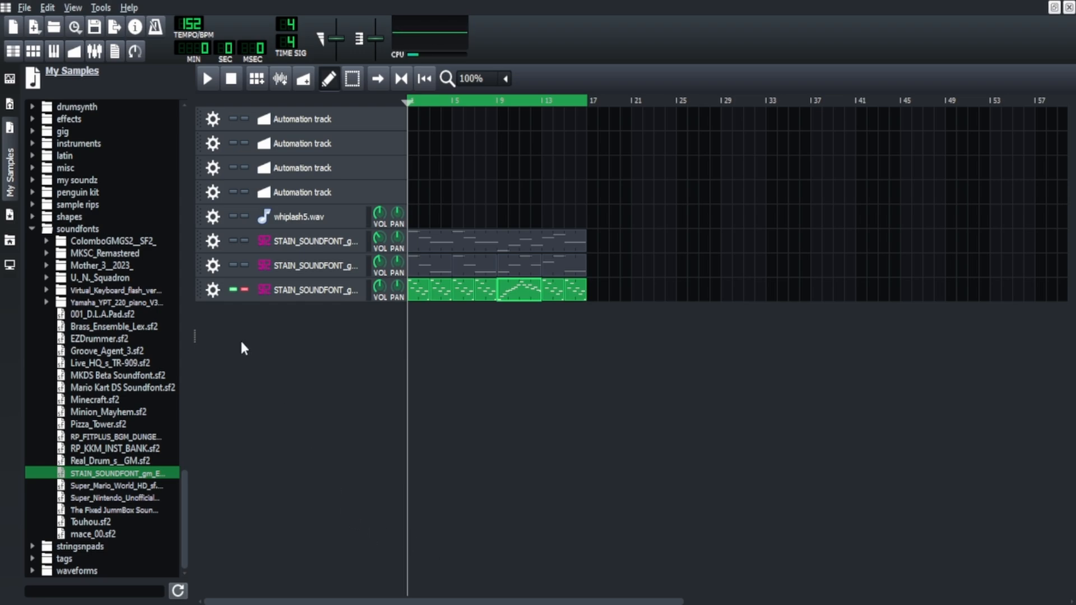
pyautogui.click(283, 291)
pyautogui.click(998, 160)
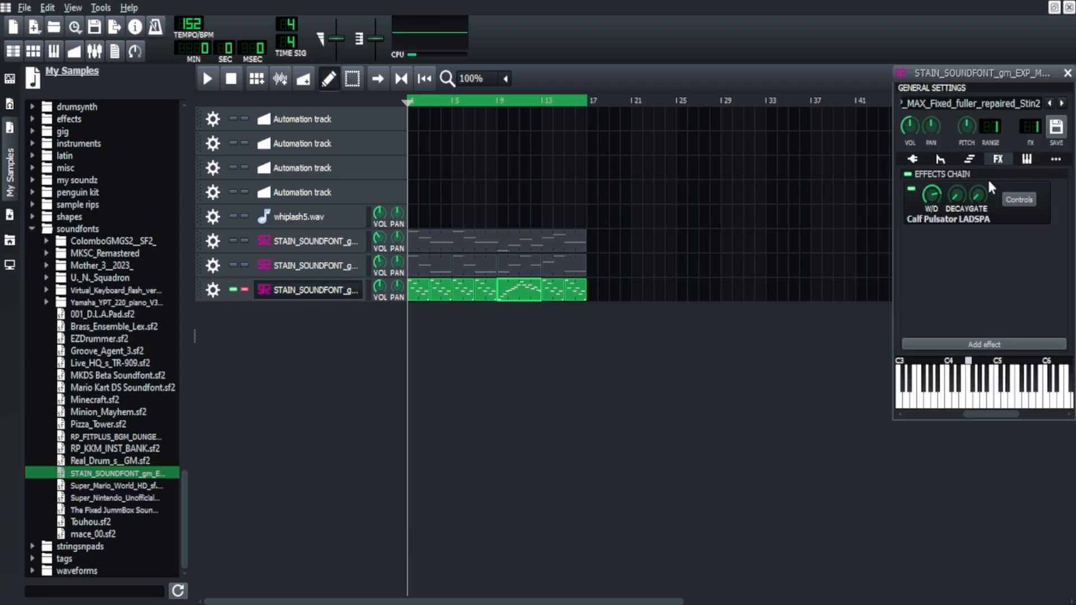
pyautogui.click(914, 161)
pyautogui.click(283, 293)
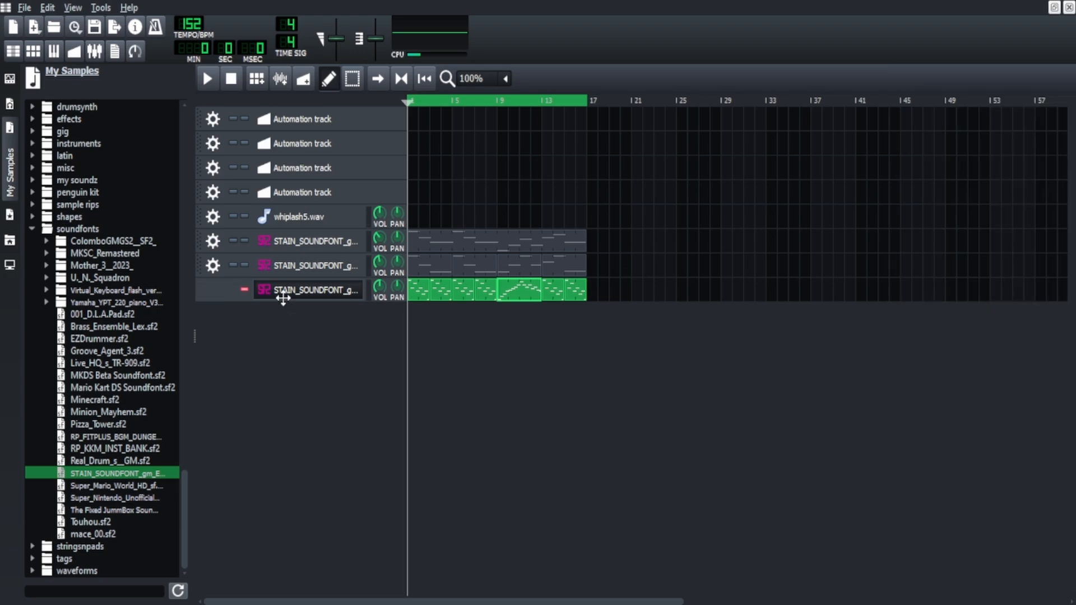
pyautogui.click(245, 290)
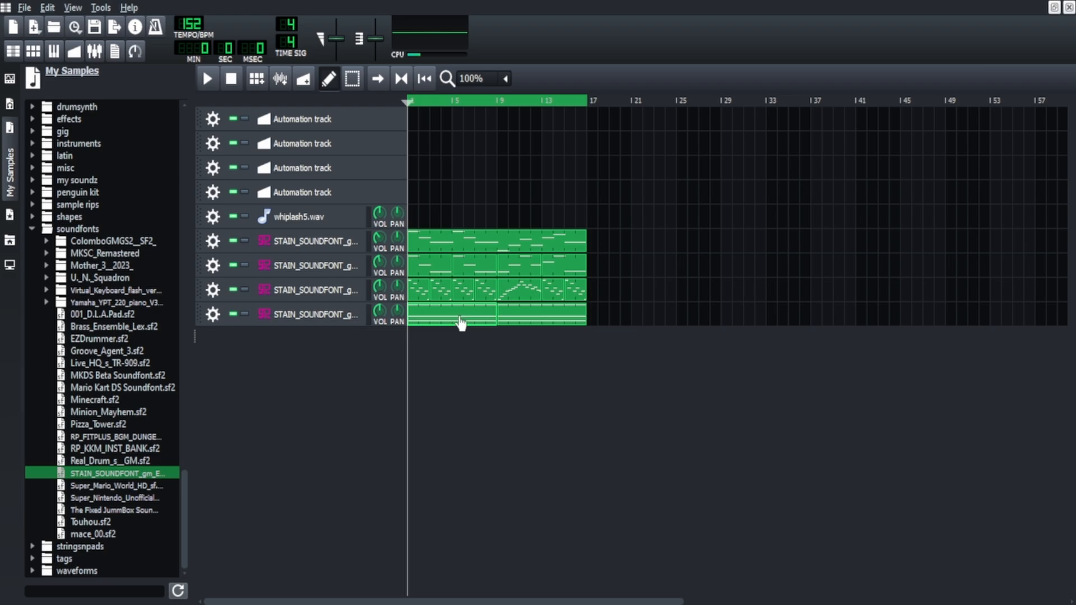
# Examine the fourth STAIN_SOUNDFONT track's patch and Calf Vintage Delay settings, and play the track soloed.
pyautogui.click(353, 317)
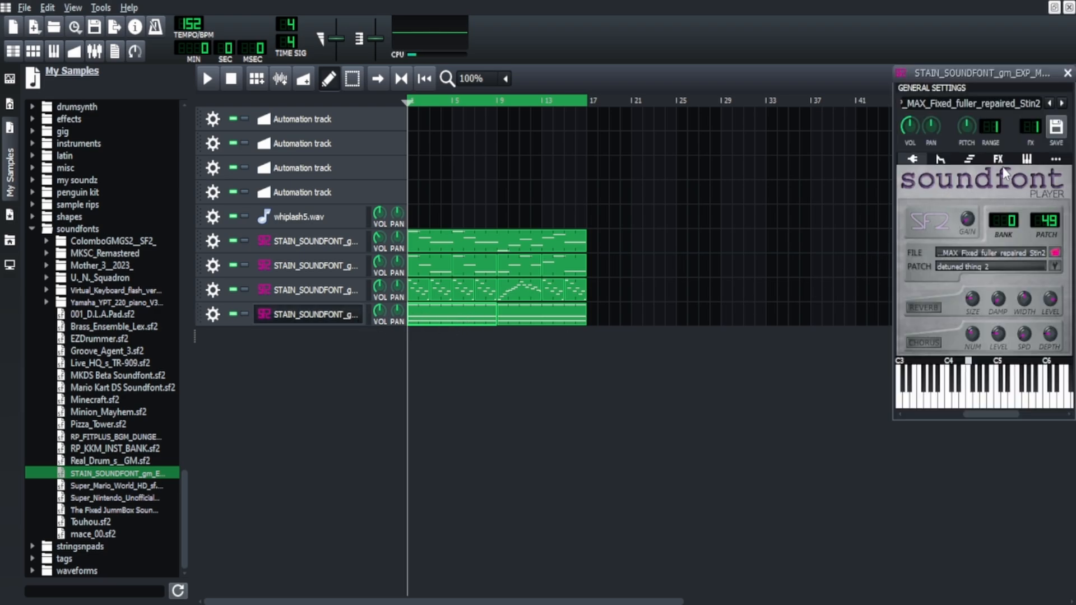
pyautogui.click(999, 159)
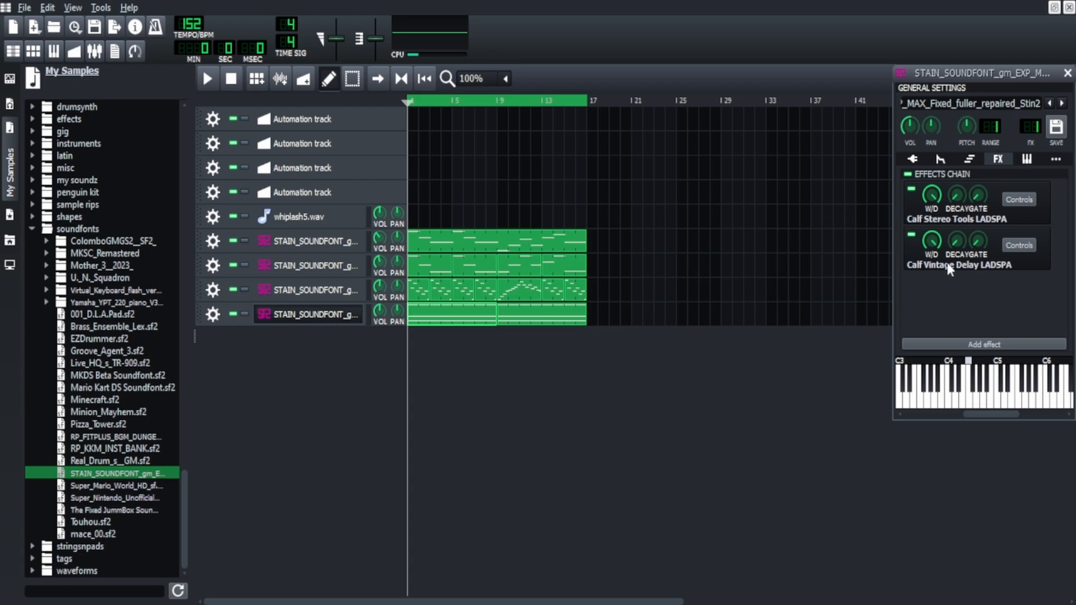
pyautogui.click(1012, 247)
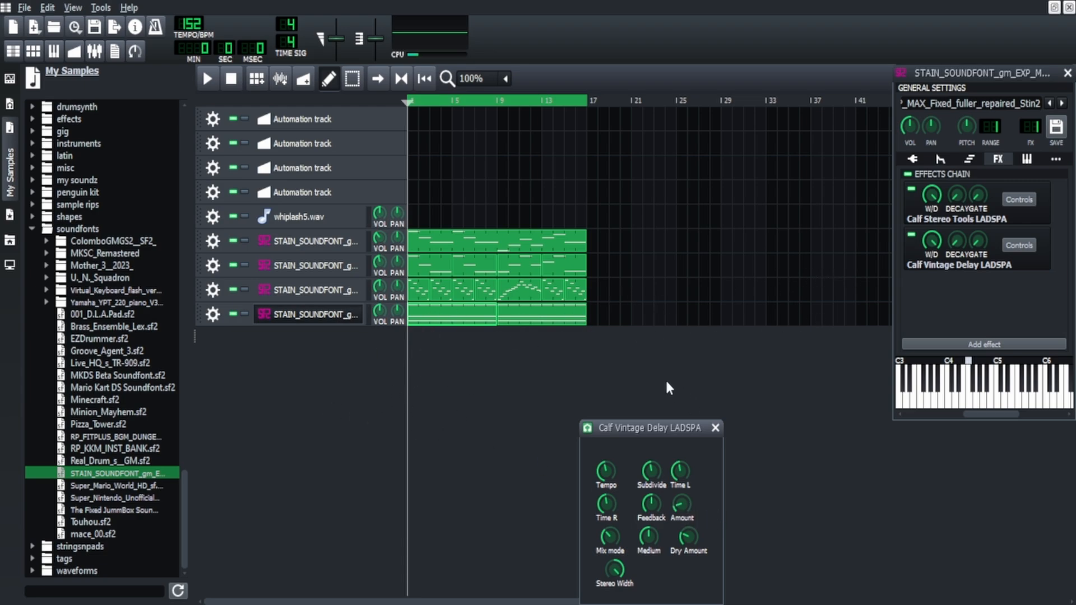
pyautogui.click(245, 314)
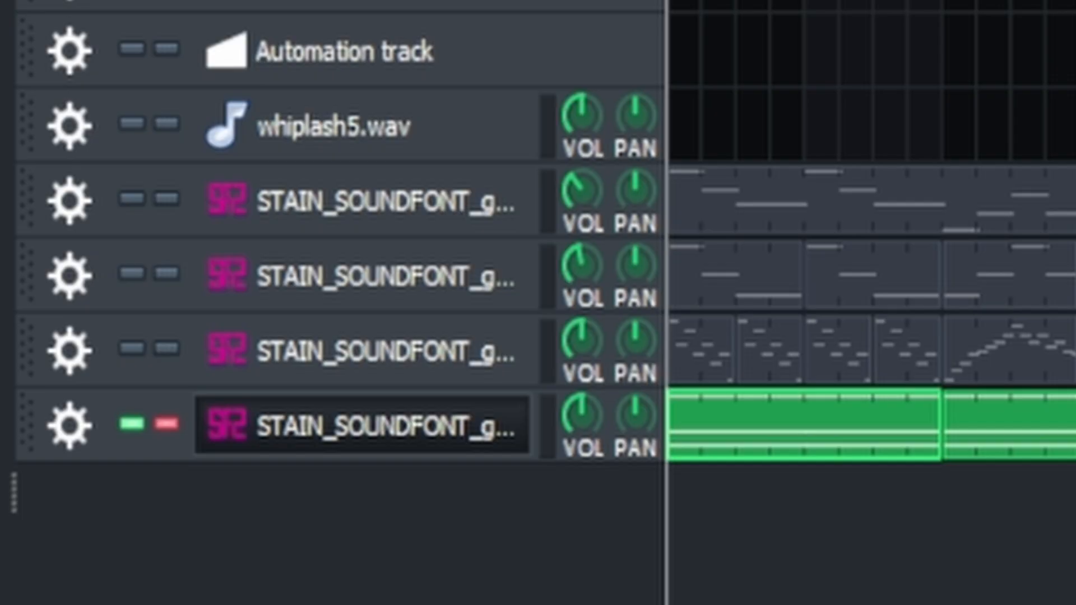
pyautogui.click(208, 78)
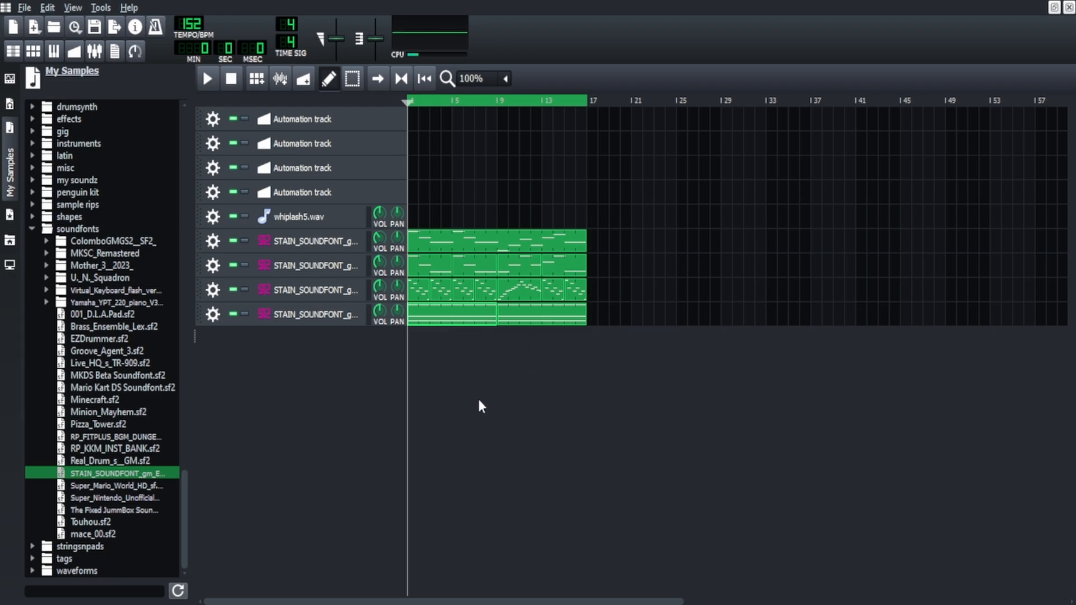
# Collapse the soundfonts sample folder and add a drum kit sample as a new track below the soundfont tracks.
pyautogui.scroll(5, 71, 303)
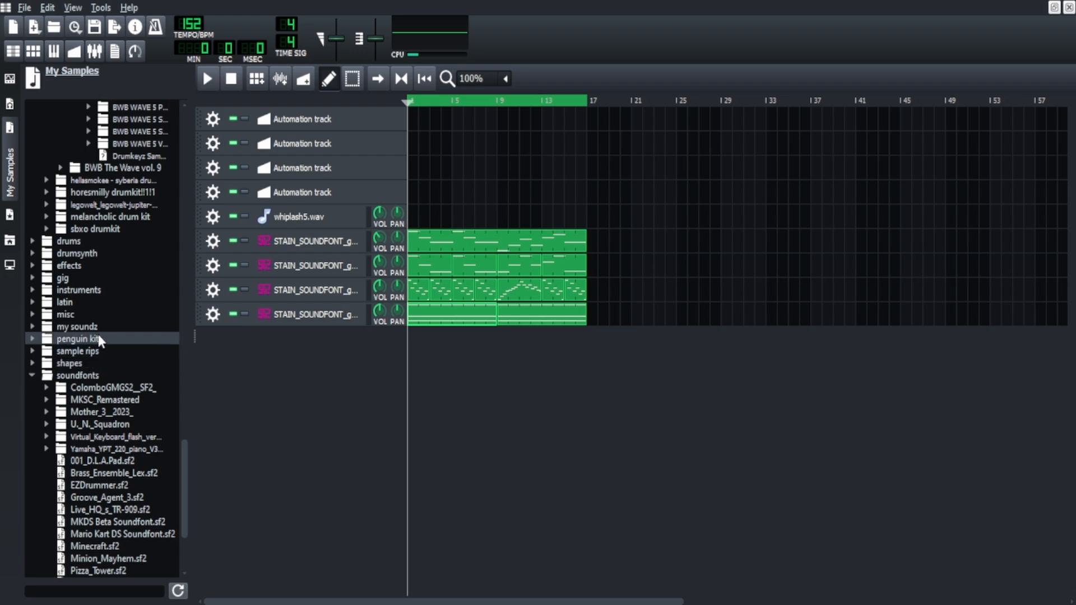
pyautogui.click(78, 375)
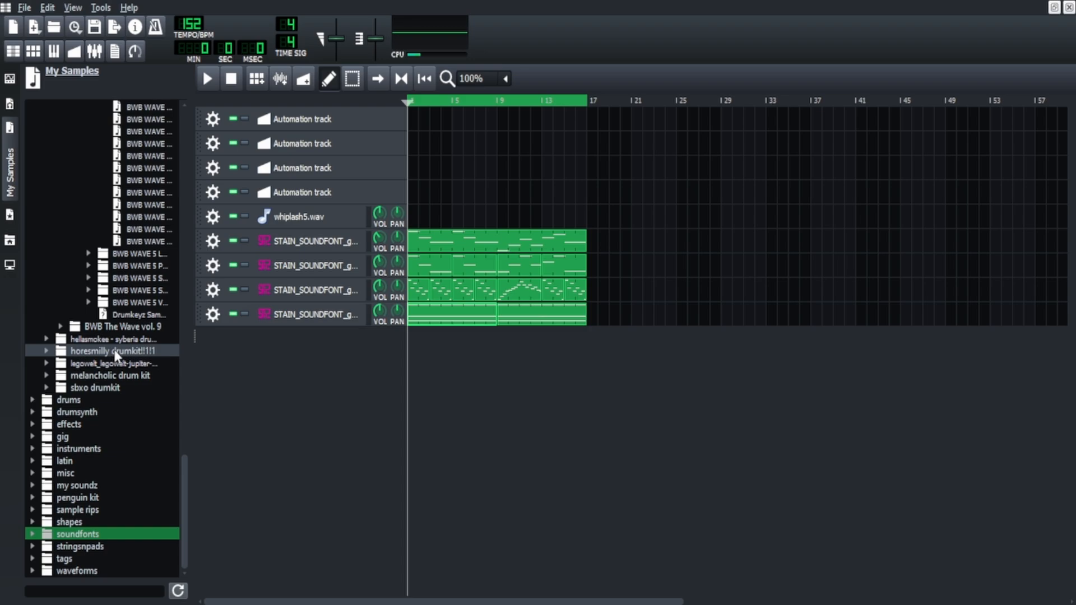
pyautogui.scroll(10, 140, 376)
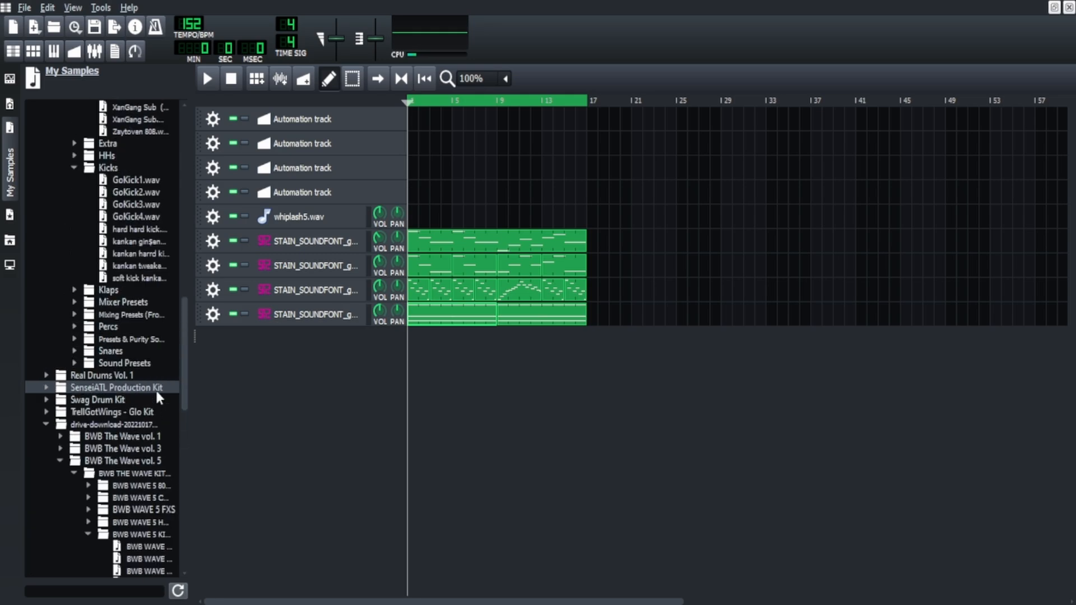
pyautogui.moveTo(136, 413); pyautogui.dragTo(386, 413)
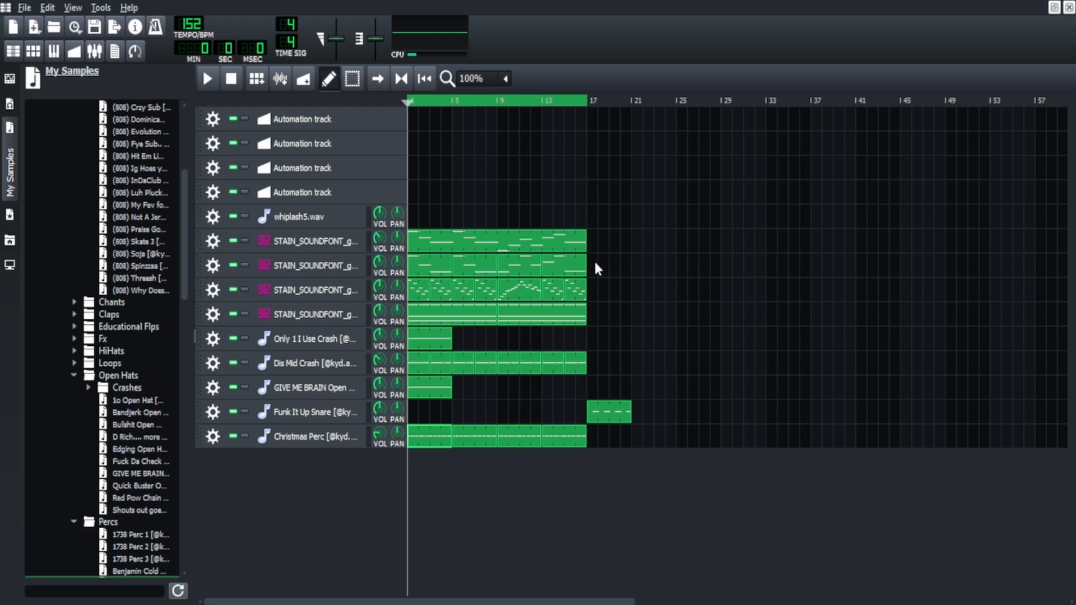
# Play the loop with the added drum tracks, and again with the fourth STAIN_SOUNDFONT track muted.
pyautogui.click(207, 80)
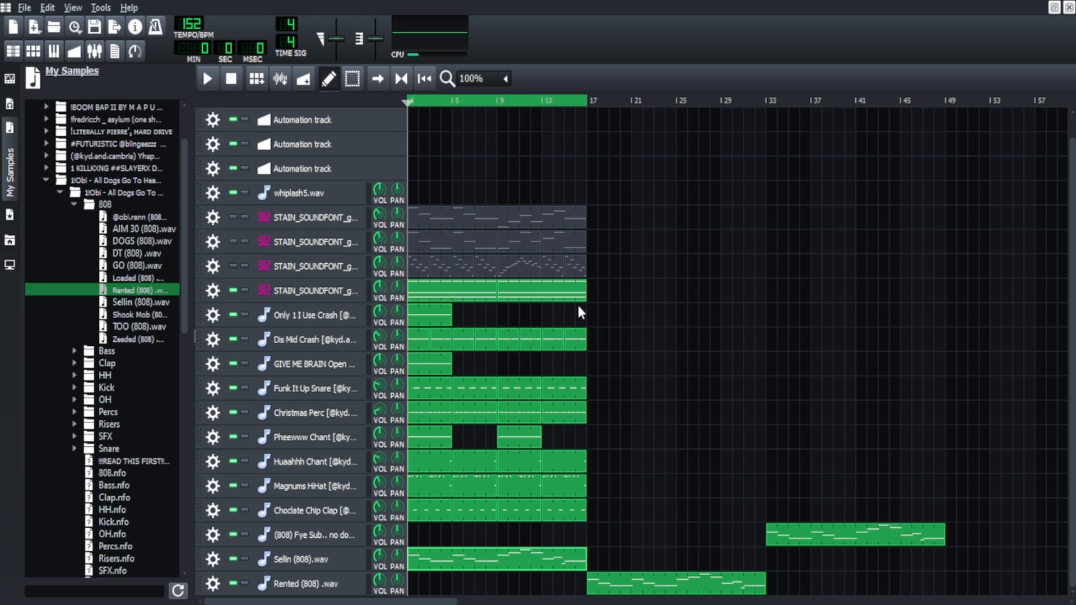
pyautogui.click(233, 291)
pyautogui.press('space')
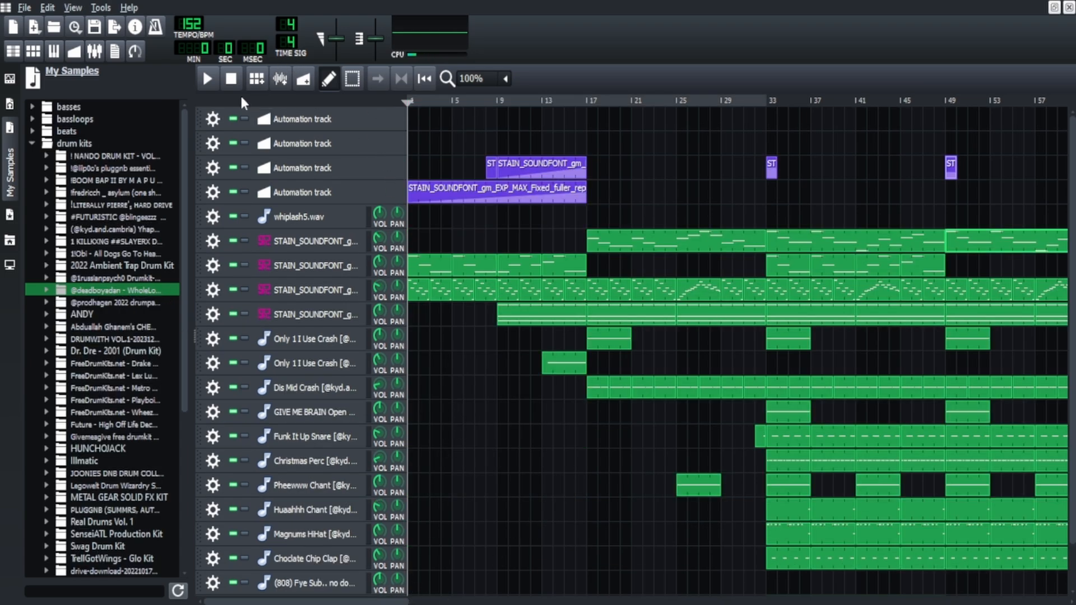
# Play the full arrangement and review its remaining sections up to bar 65.
pyautogui.click(210, 82)
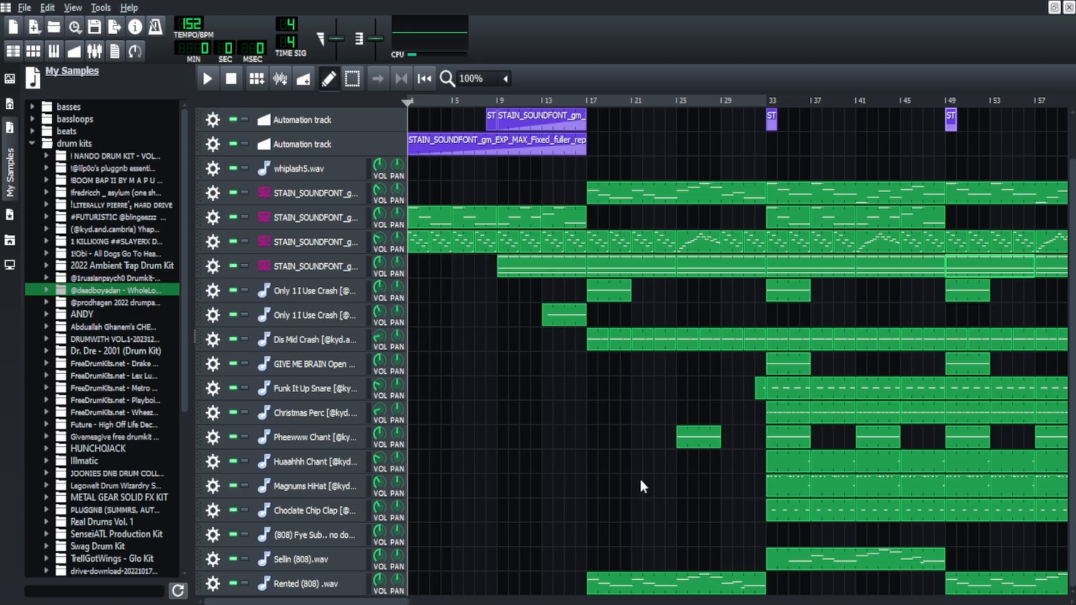
pyautogui.hscroll(10, 624, 583)
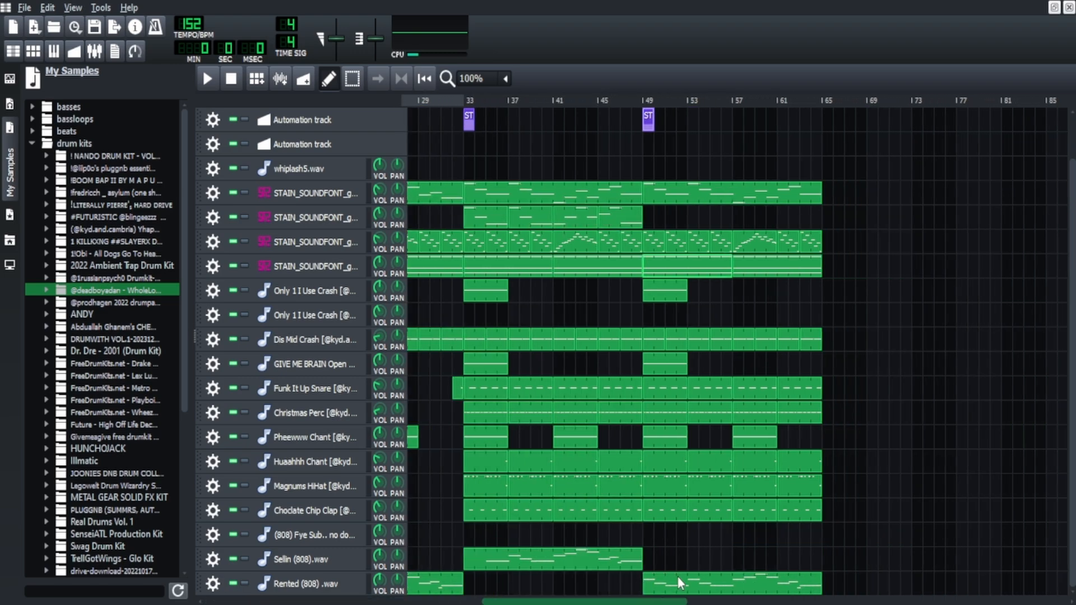
pyautogui.hscroll(1, 704, 583)
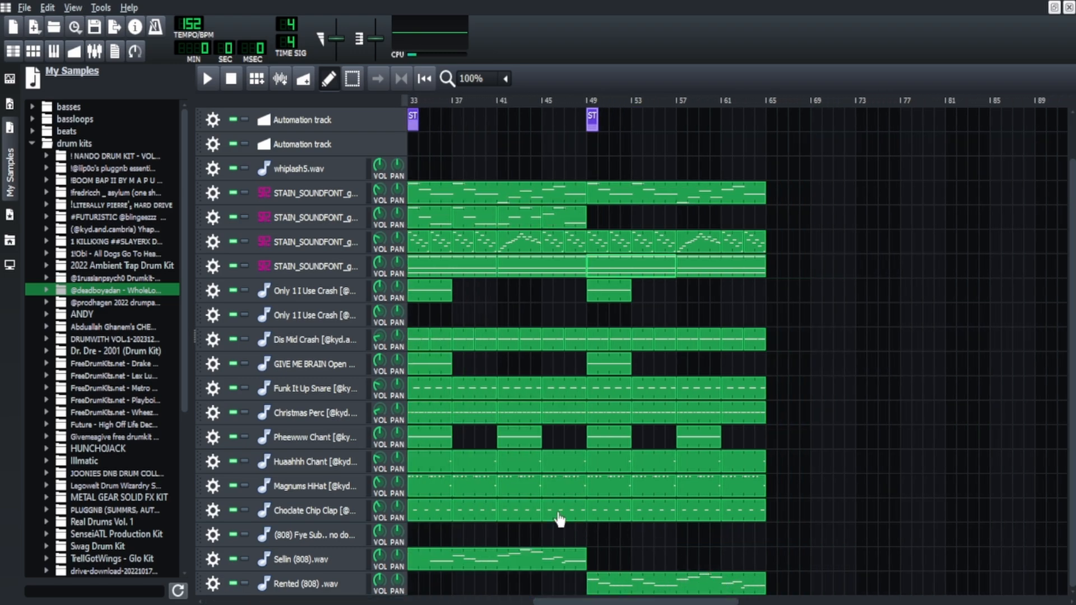
# Open the Huaahhh Chant clip at bar 33 in the piano roll, set quantization to 1/8, and audition its note.
pyautogui.doubleClick(445, 463)
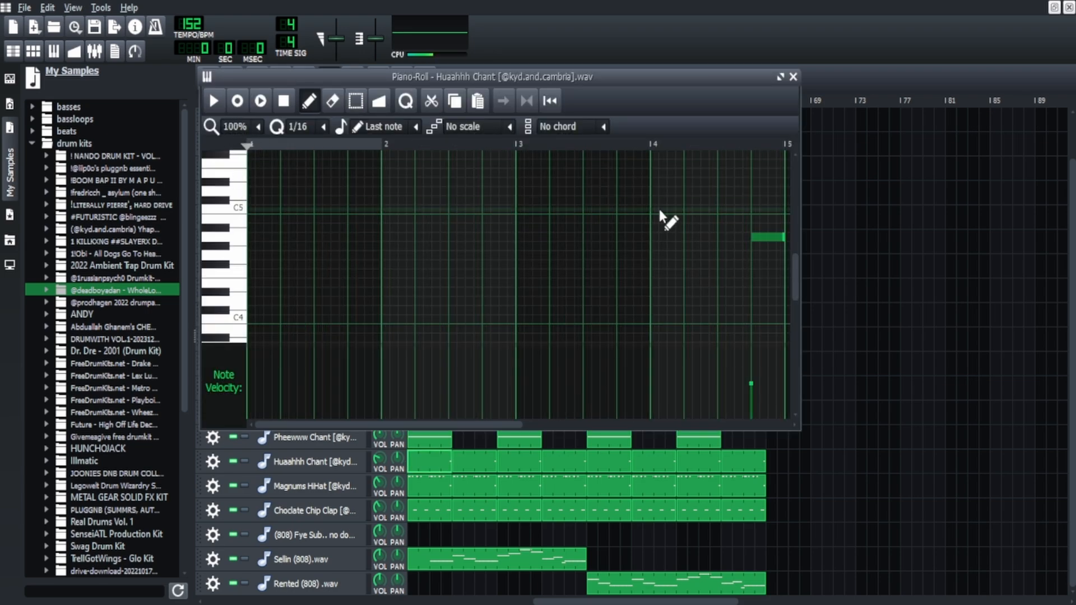
pyautogui.scroll(1, 297, 127)
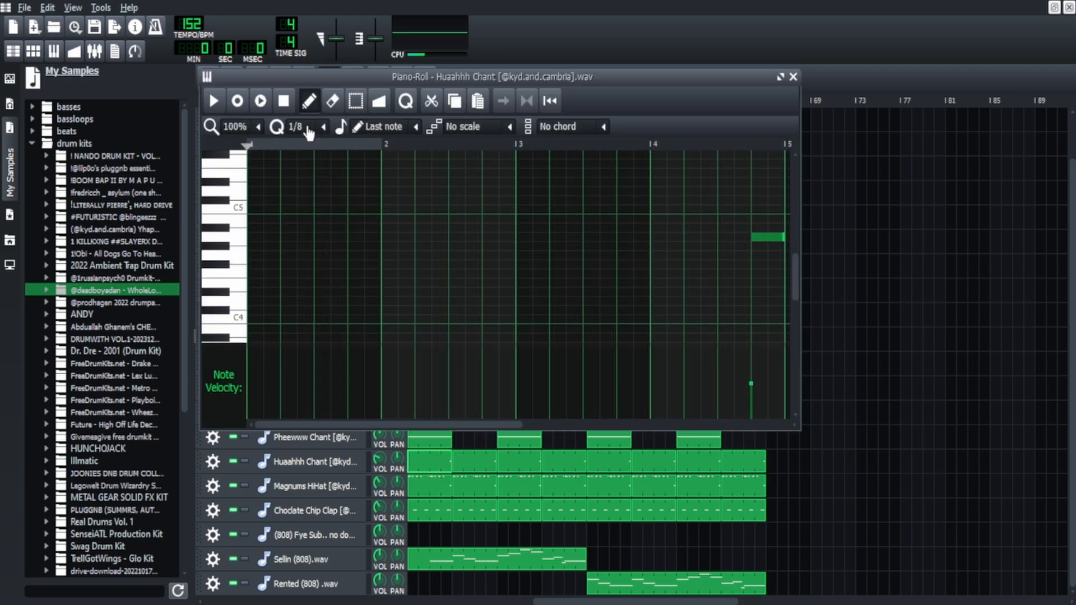
pyautogui.click(698, 147)
pyautogui.press('space')
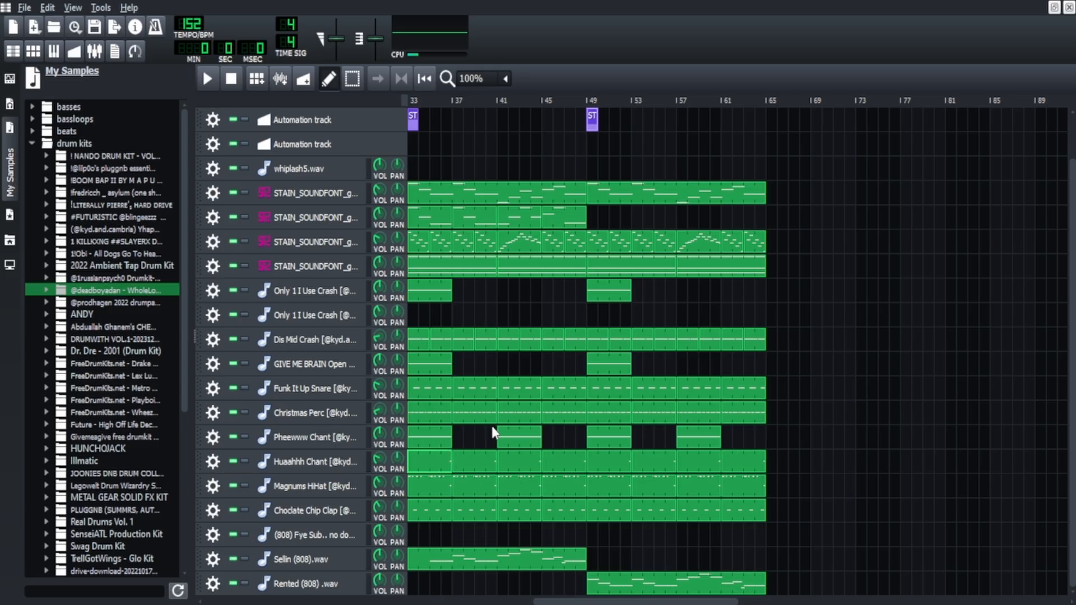
# Open the Pheewww Chant clip at bar 41 in the piano roll and audition its long note.
pyautogui.doubleClick(516, 441)
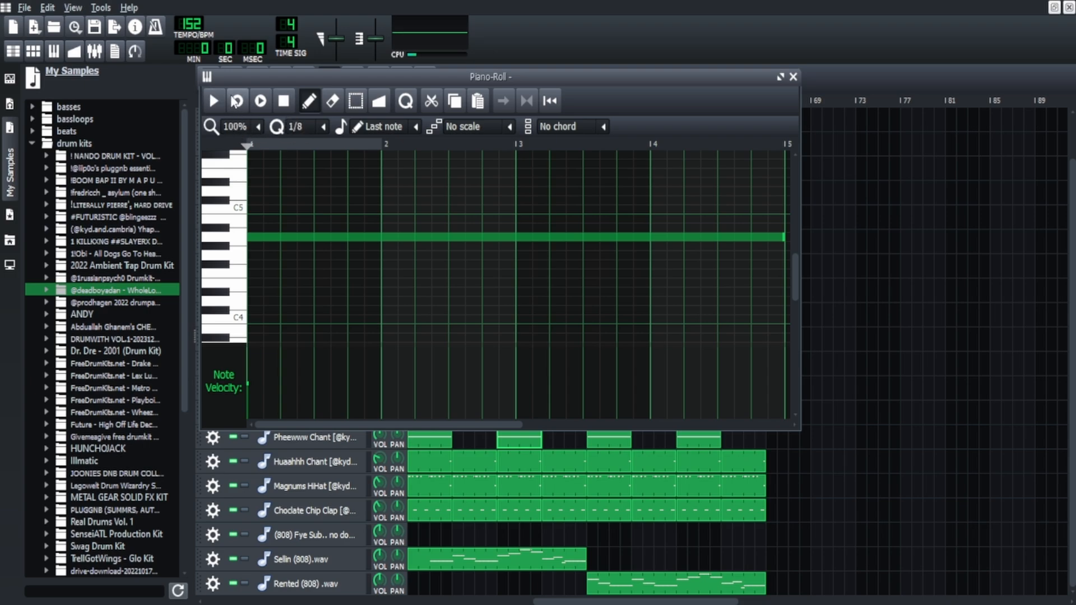
pyautogui.click(211, 112)
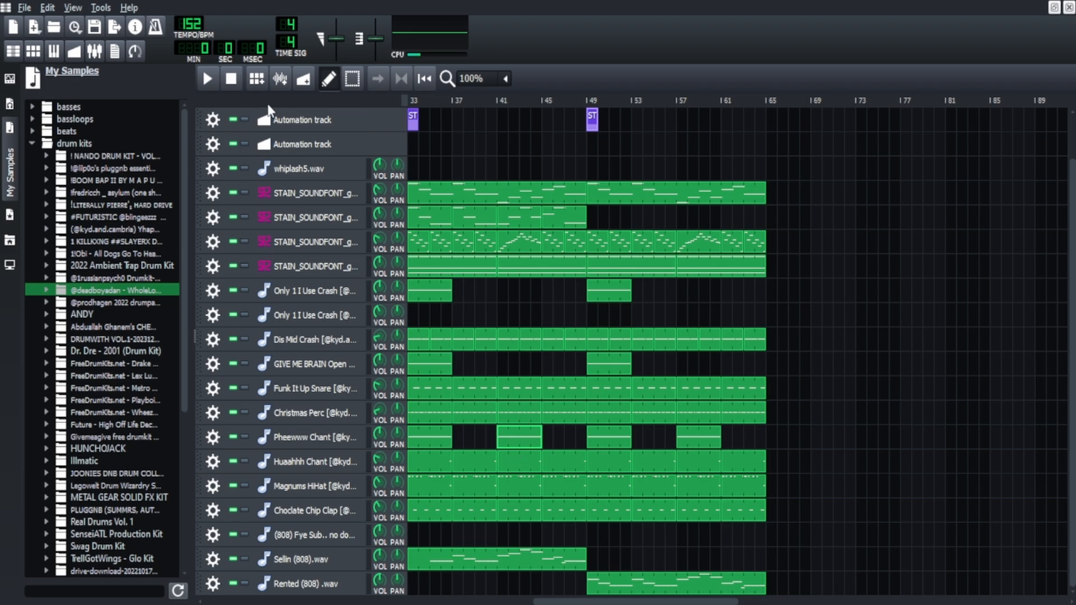
# Select all Christmas Perc clips from bar 33 onward and move them together so they start at bar 17.
pyautogui.hscroll(-3, 453, 435)
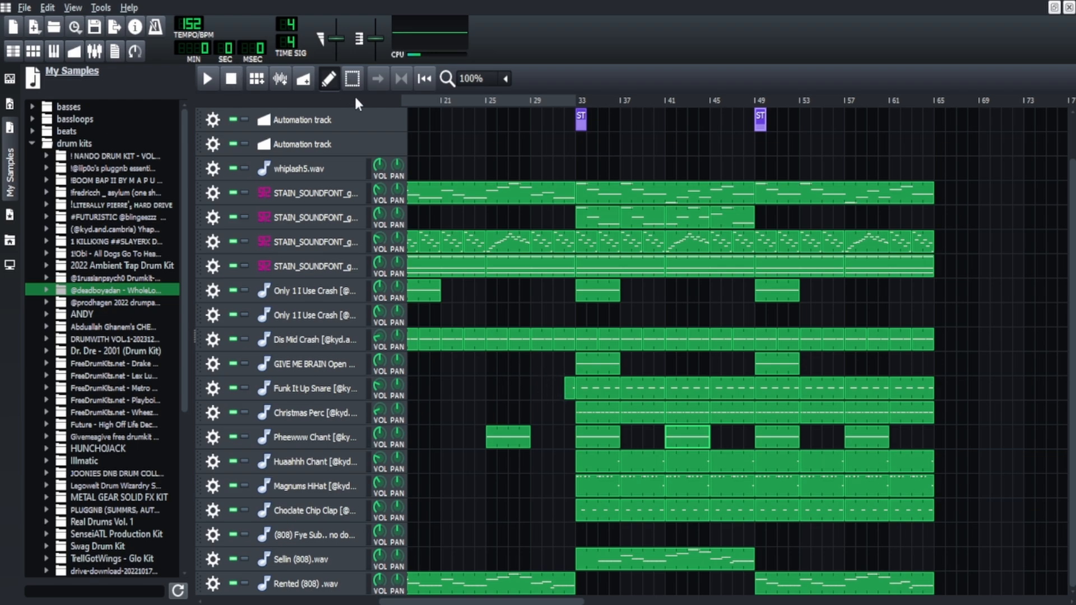
pyautogui.moveTo(557, 410); pyautogui.dragTo(937, 411)
pyautogui.click(369, 413)
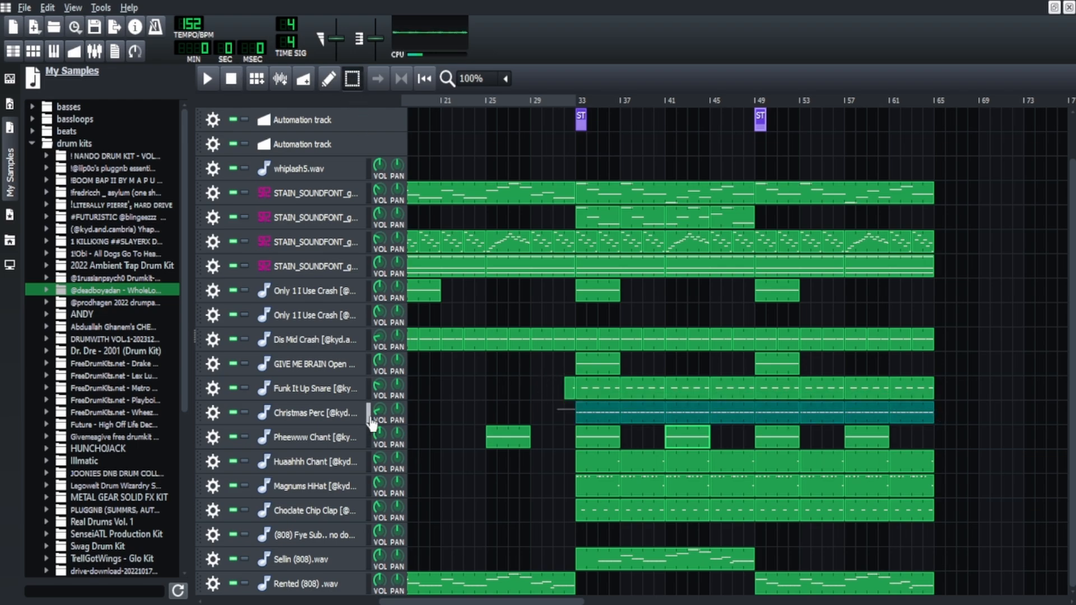
pyautogui.moveTo(603, 421); pyautogui.dragTo(418, 426)
pyautogui.click(509, 501)
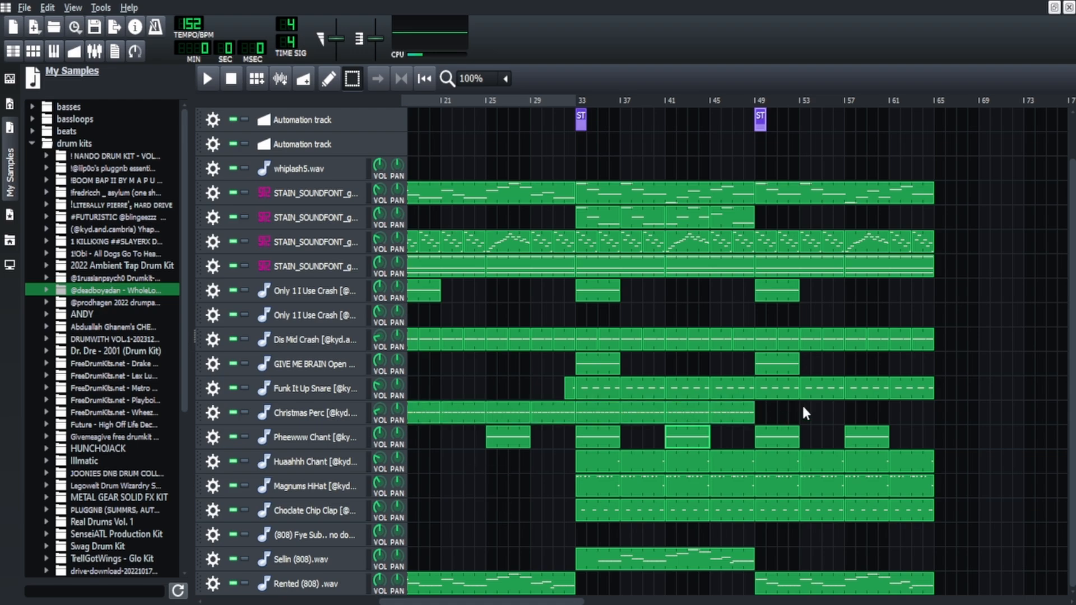
# Review the arrangement back from bar 65 and inspect the Choclate Chip Clap track's sample settings.
pyautogui.hscroll(4, 760, 118)
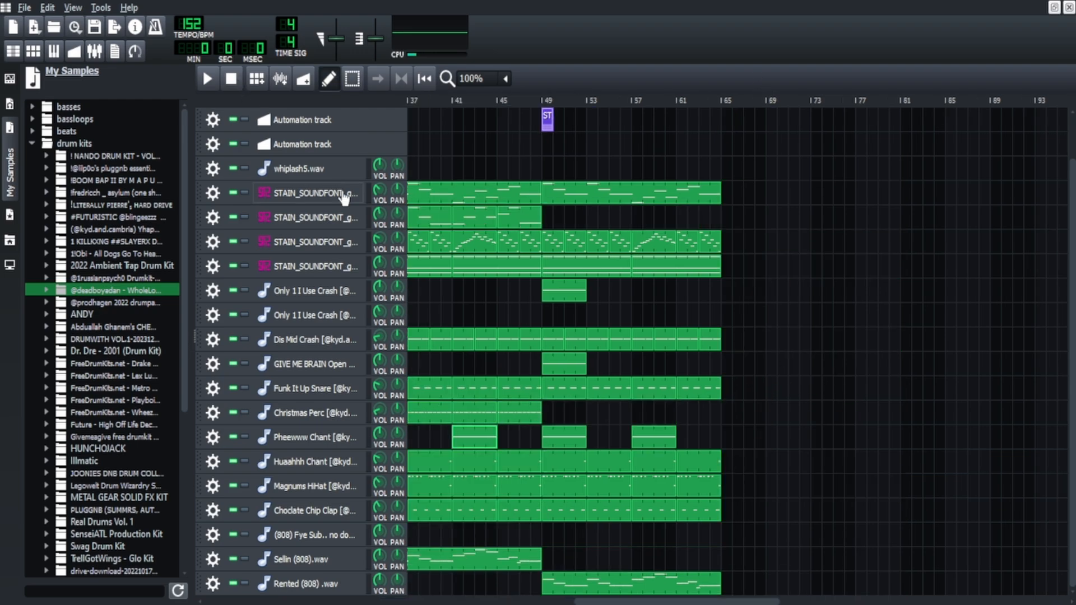
pyautogui.hscroll(-2, 557, 493)
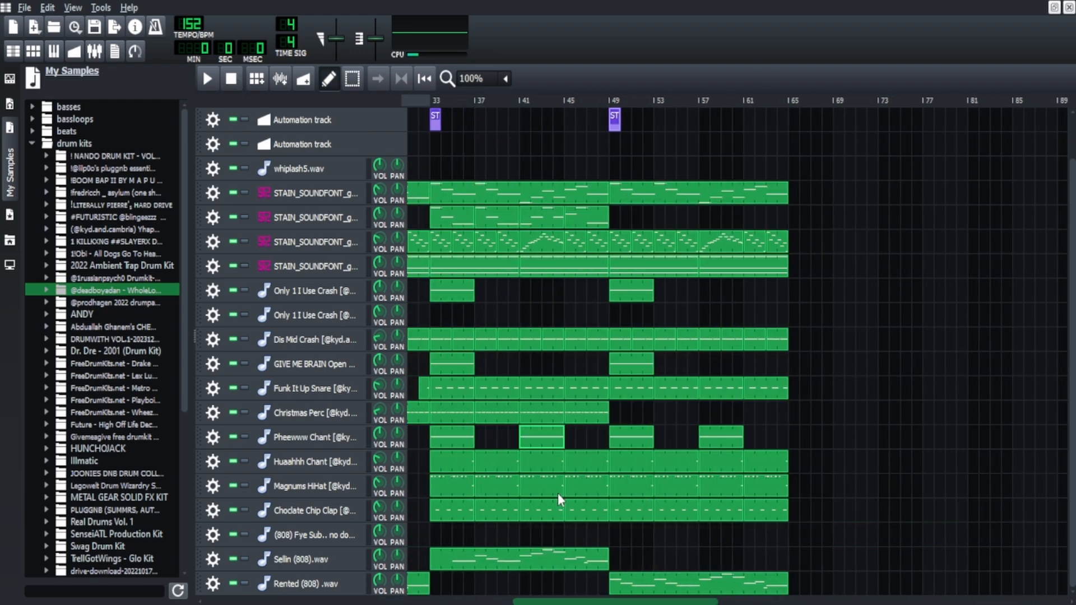
pyautogui.hscroll(-8, 557, 494)
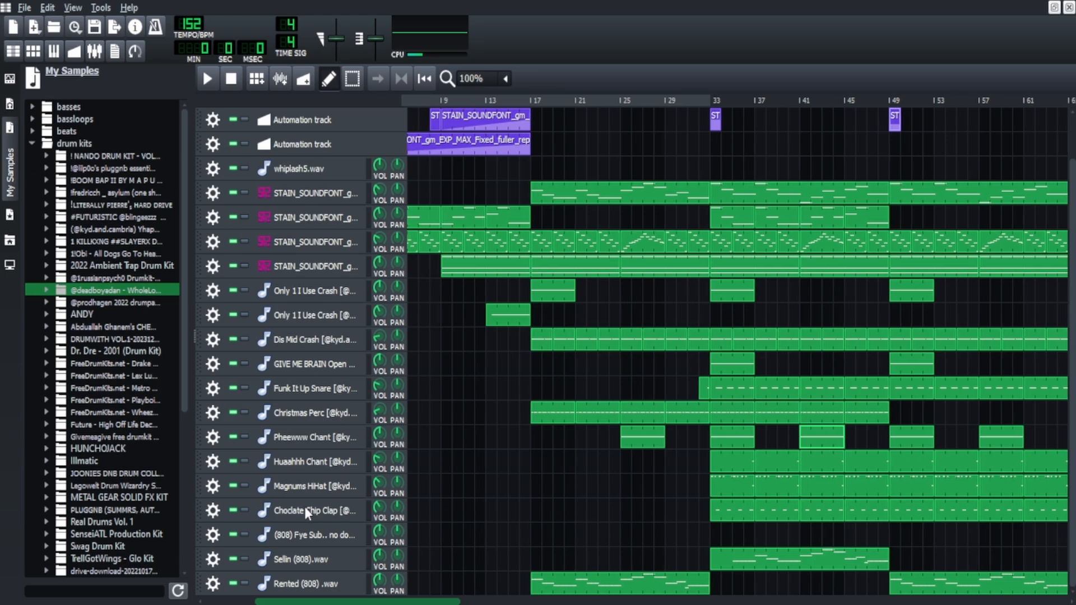
pyautogui.click(304, 508)
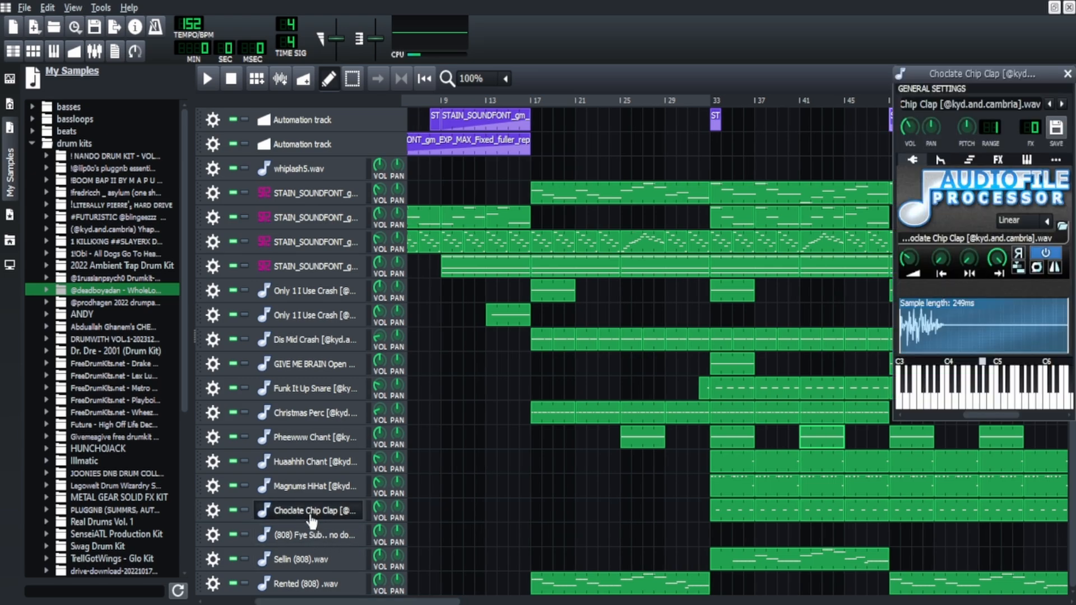
pyautogui.click(310, 519)
# Play the full song arrangement from bar 1.
pyautogui.moveTo(352, 602); pyautogui.dragTo(299, 604)
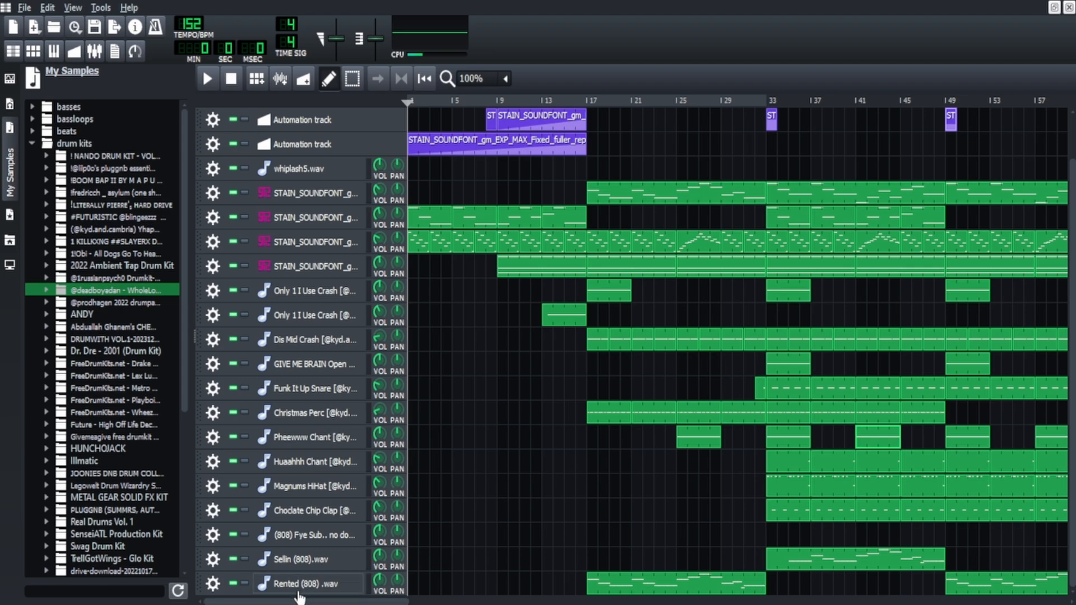
pyautogui.press('space')
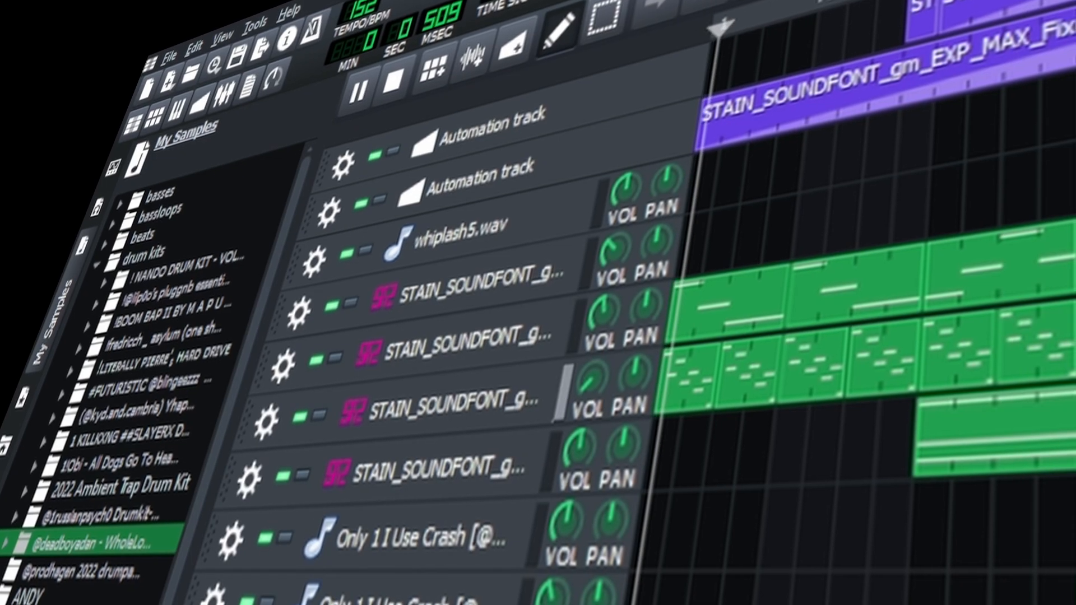